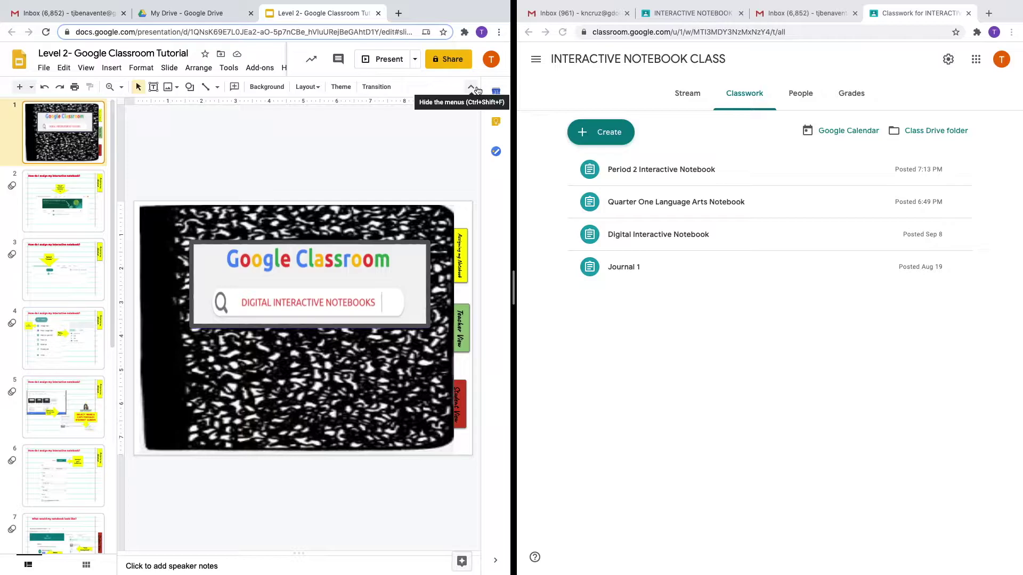
Create a new class assignment titled 'Period 3 Notebook' while following the tutorial slides.
left_click(75, 216)
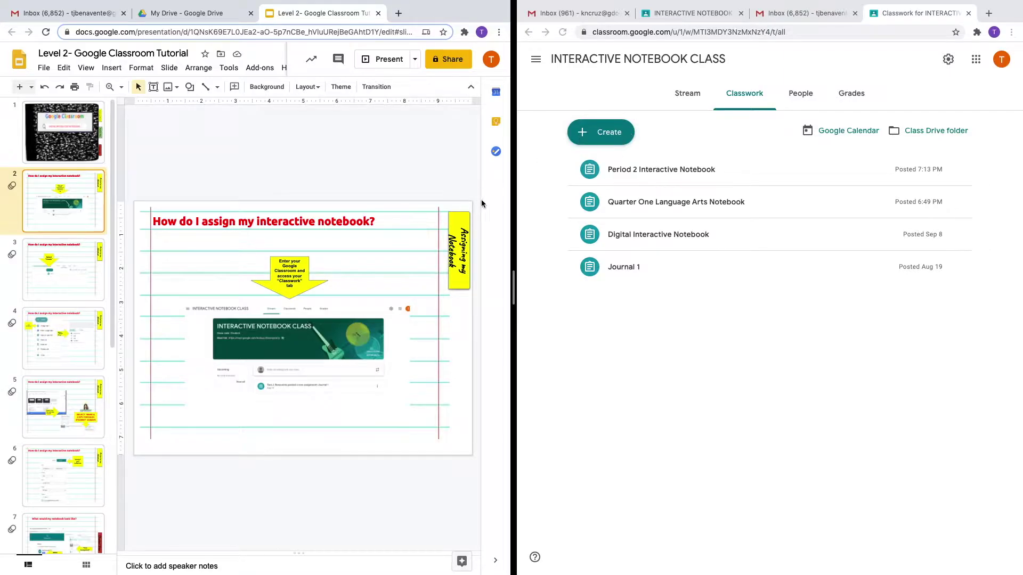
left_click(35, 249)
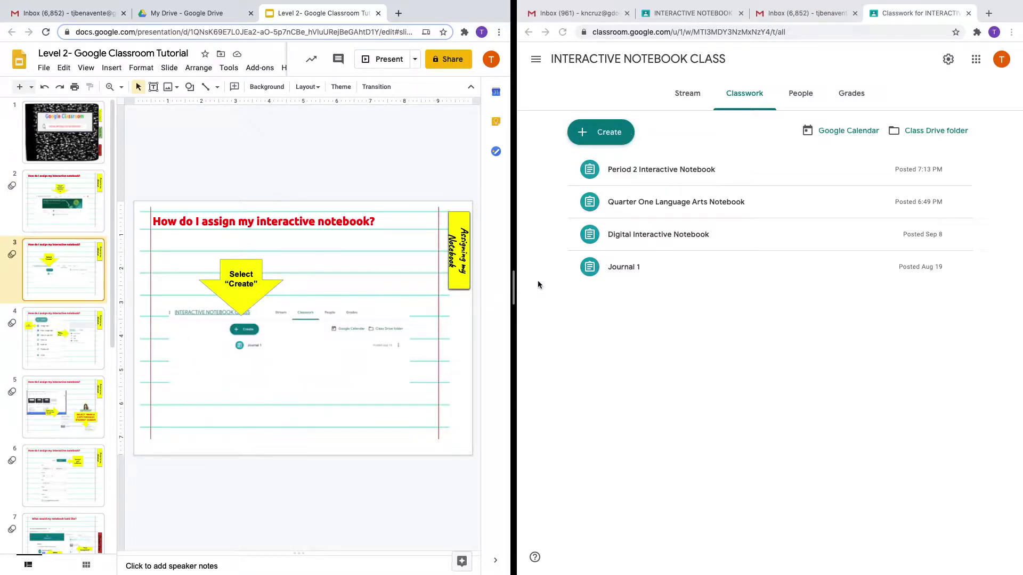
left_click(602, 132)
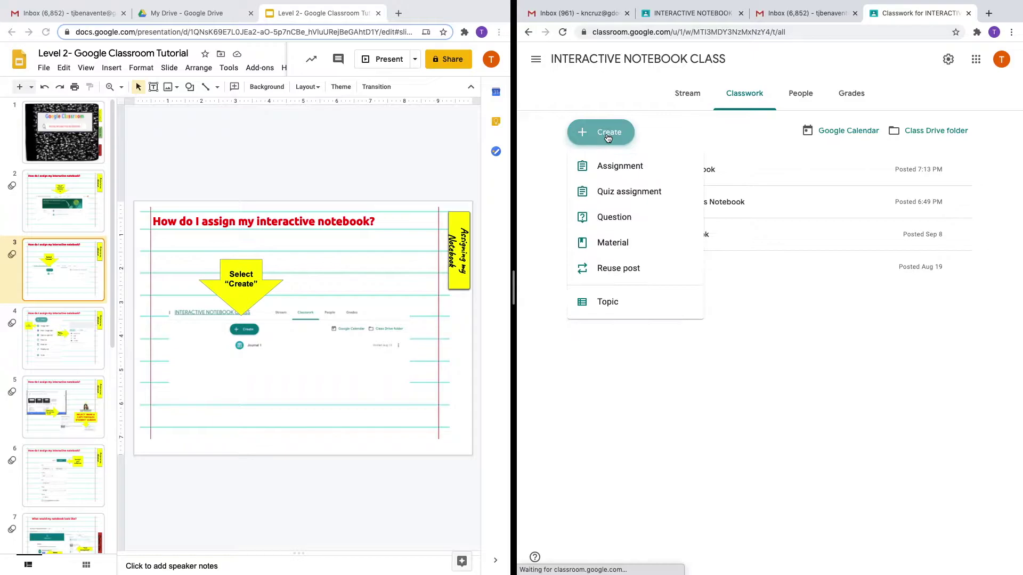
left_click(620, 175)
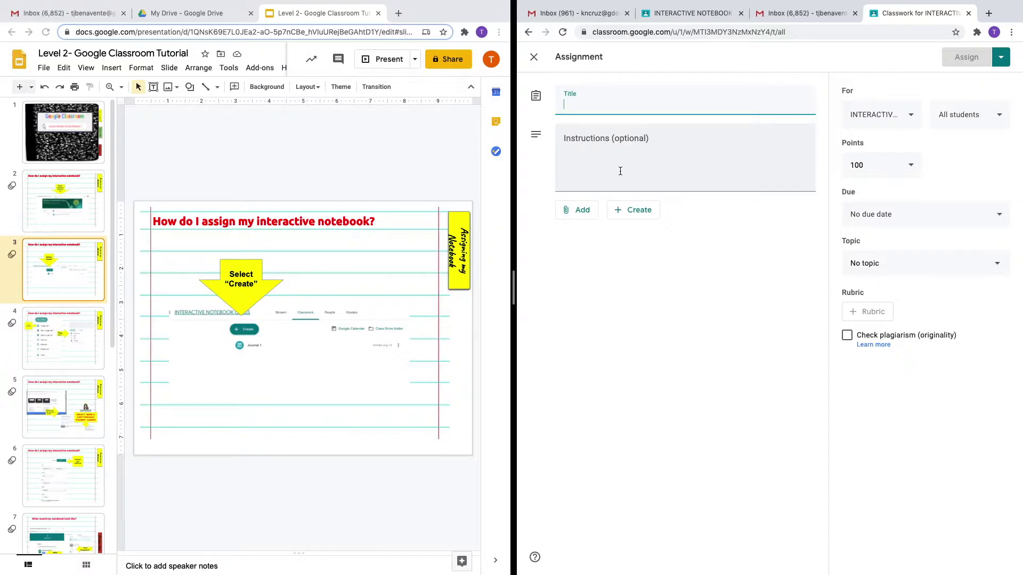
type("Period 3")
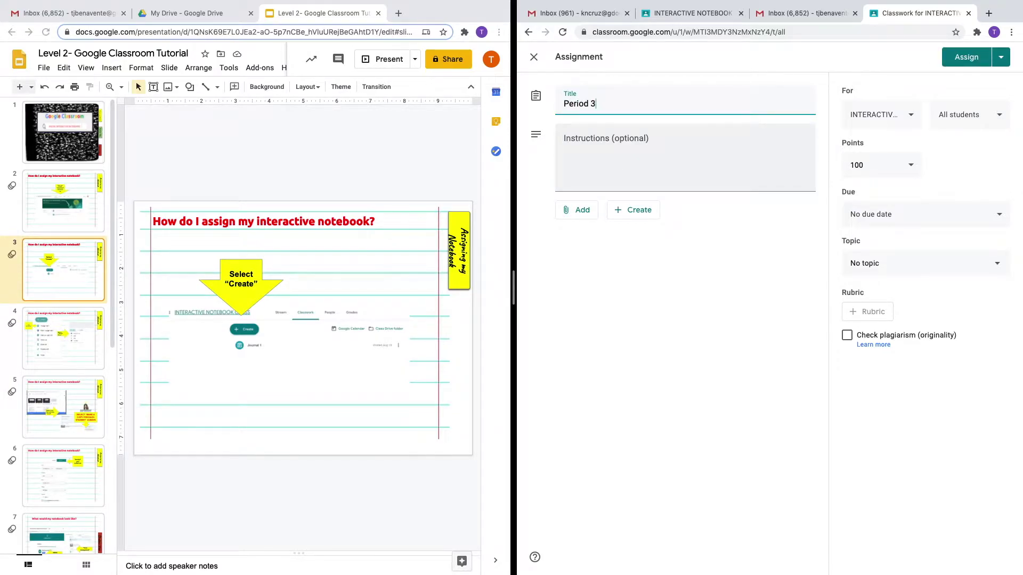
type(" Notebook")
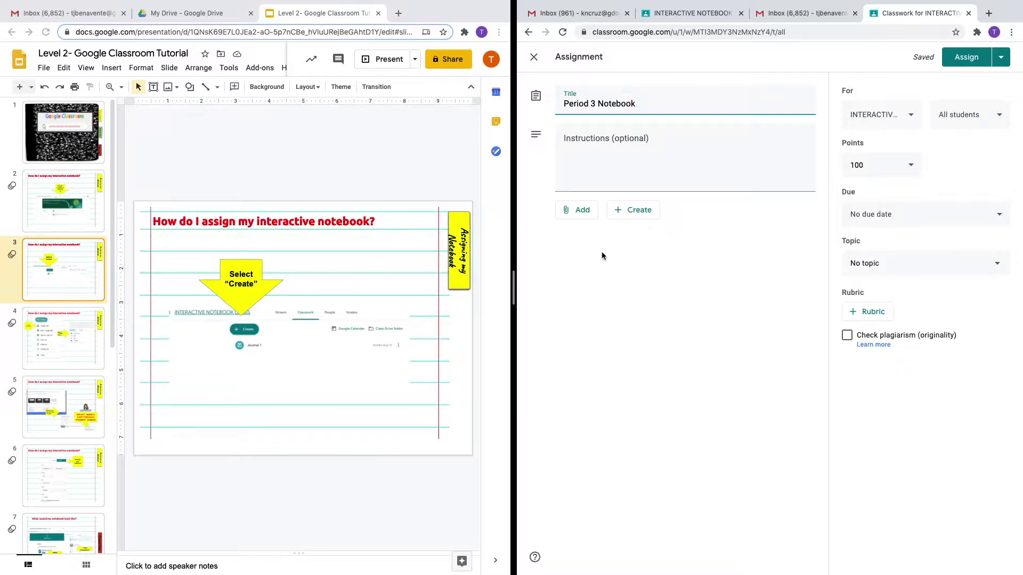
left_click(72, 330)
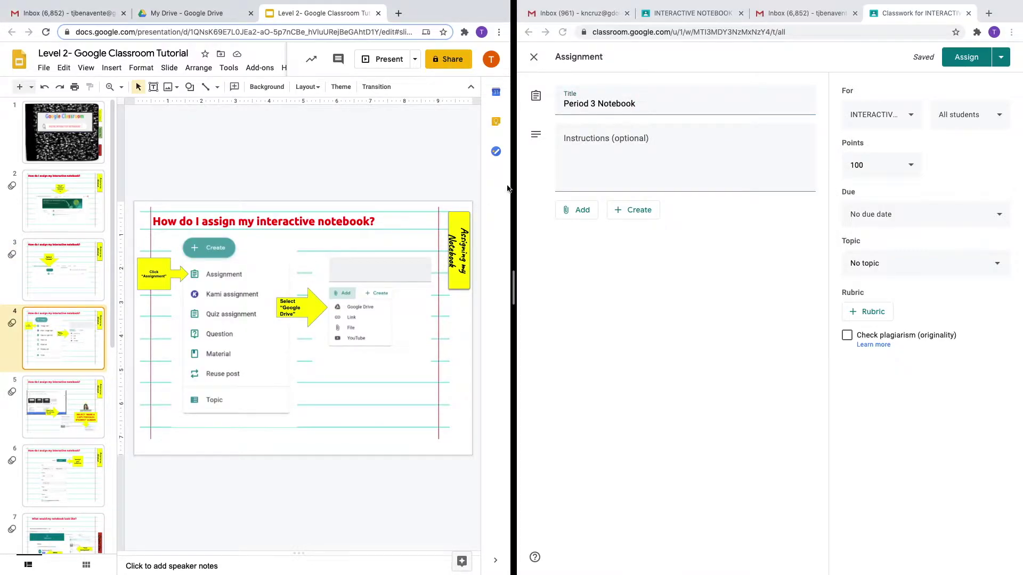
left_click(583, 213)
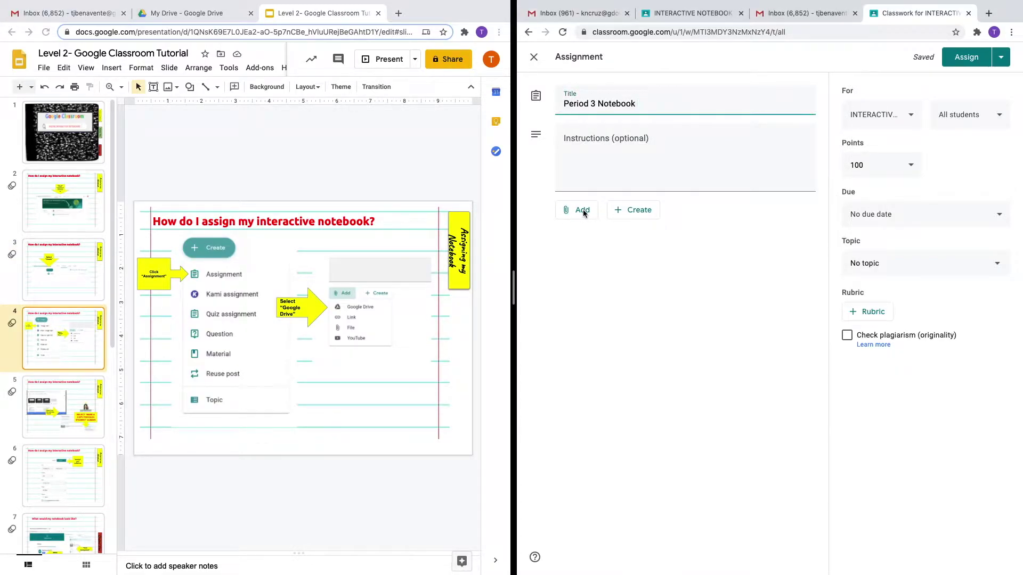
Attach the 'period 3 digital interactive notebook' Slides file from Google Drive.
left_click(580, 213)
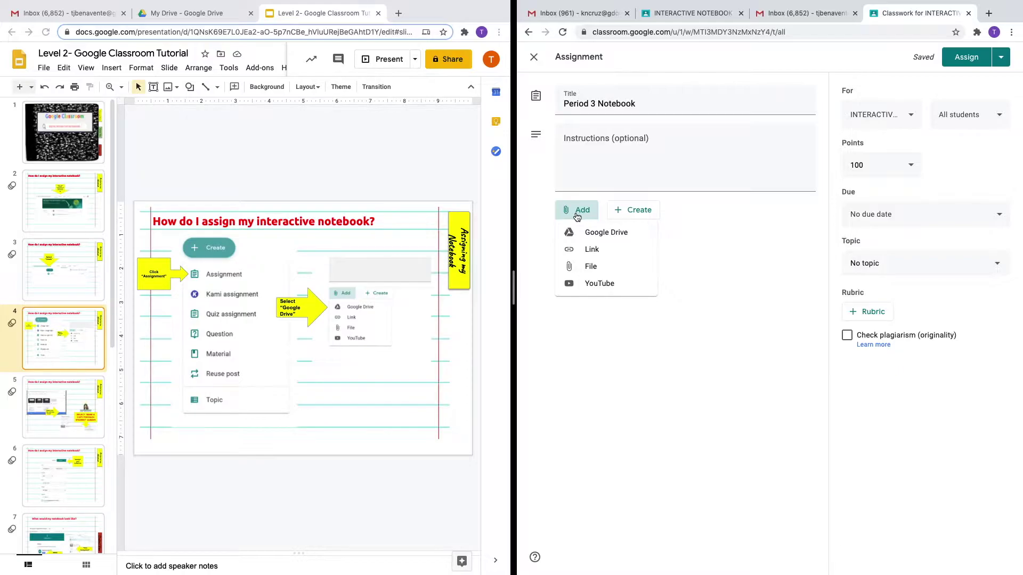
left_click(604, 237)
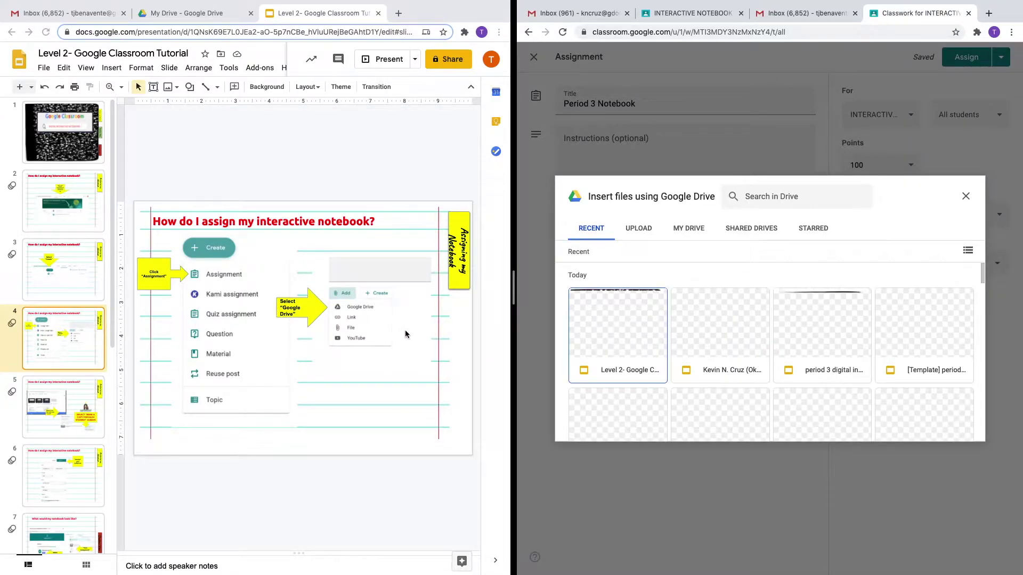
left_click(814, 349)
left_click(950, 432)
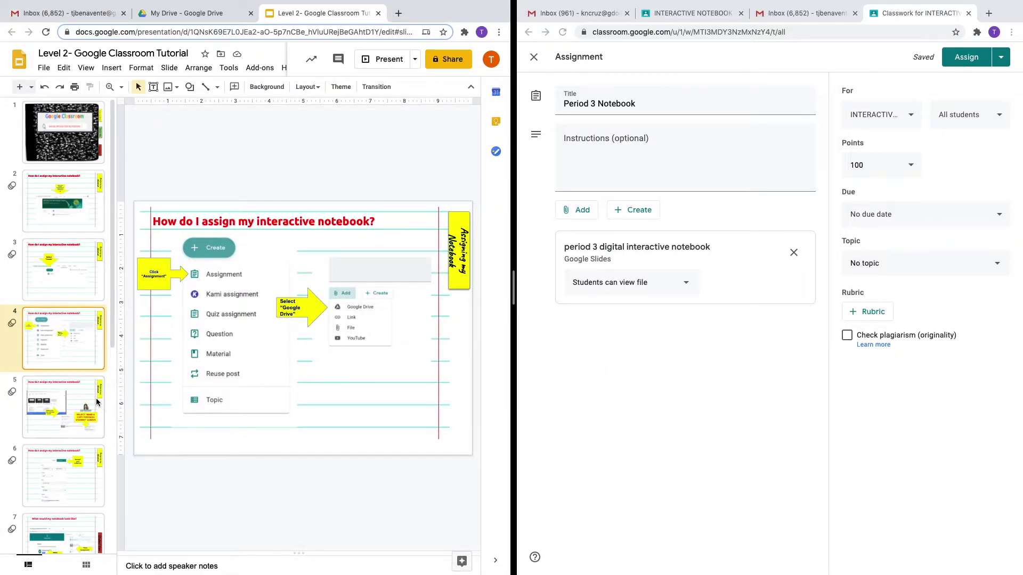
left_click(99, 403)
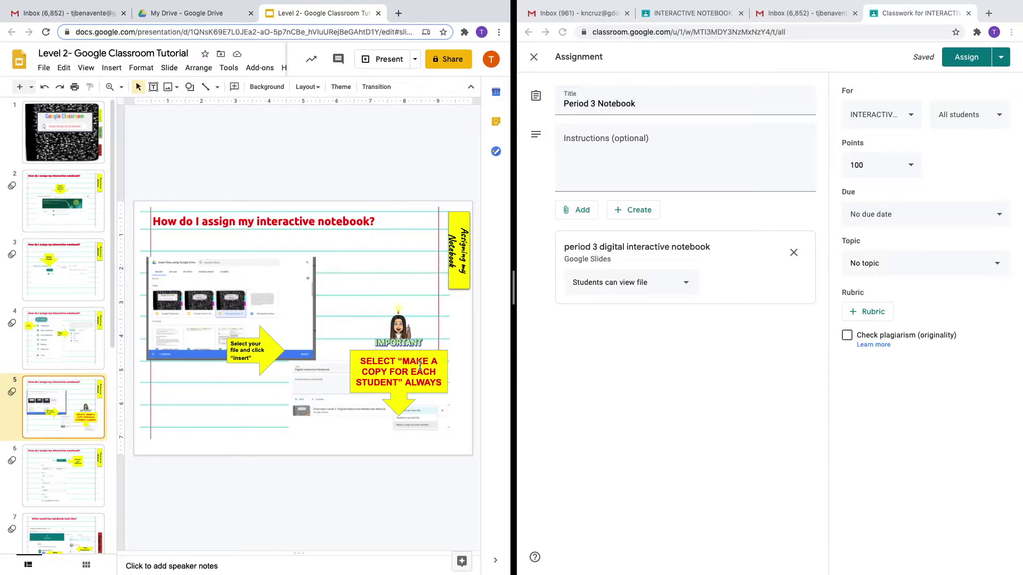
Change the attached notebook's sharing from 'Students can view file' to 'Make a copy for each student'.
left_click(664, 291)
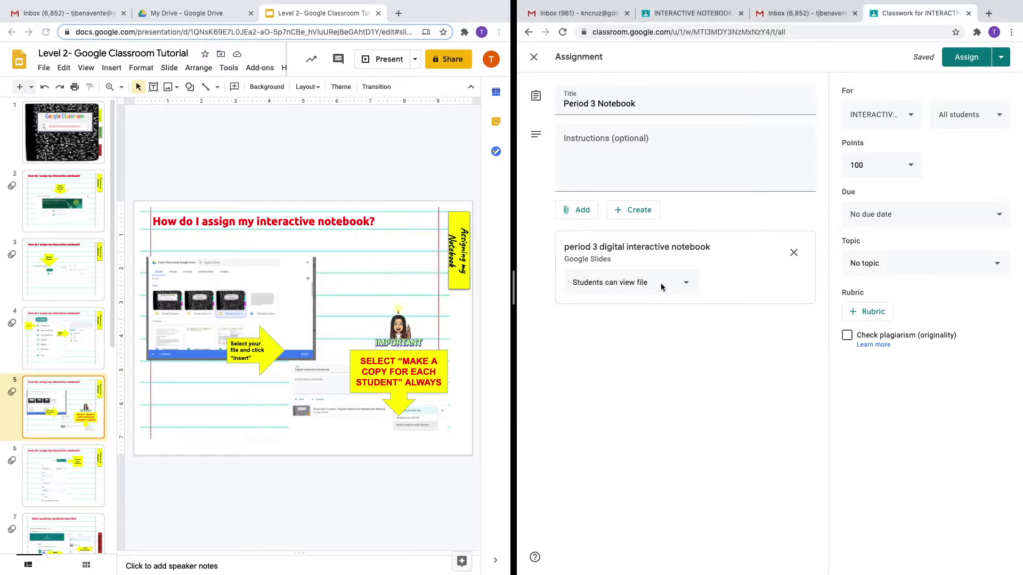
left_click(661, 286)
left_click(645, 334)
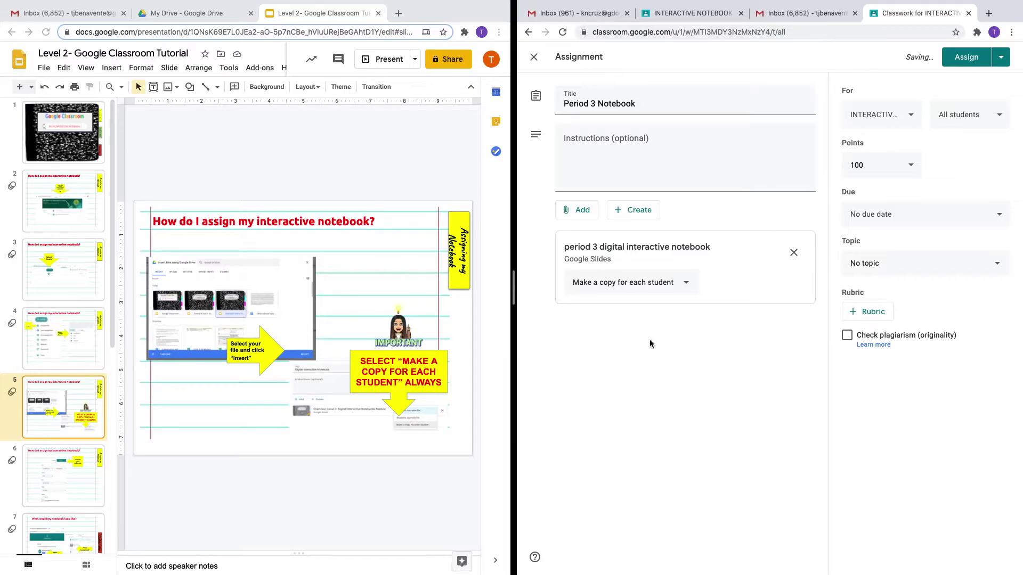
Assign Period 3 Notebook and confirm it heads the Classwork list.
left_click(83, 490)
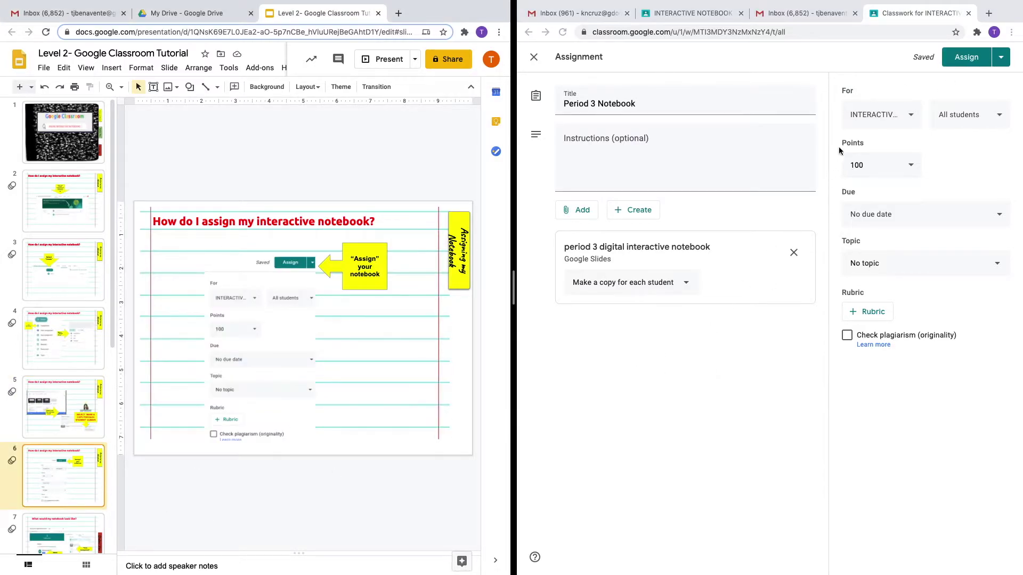
left_click(963, 60)
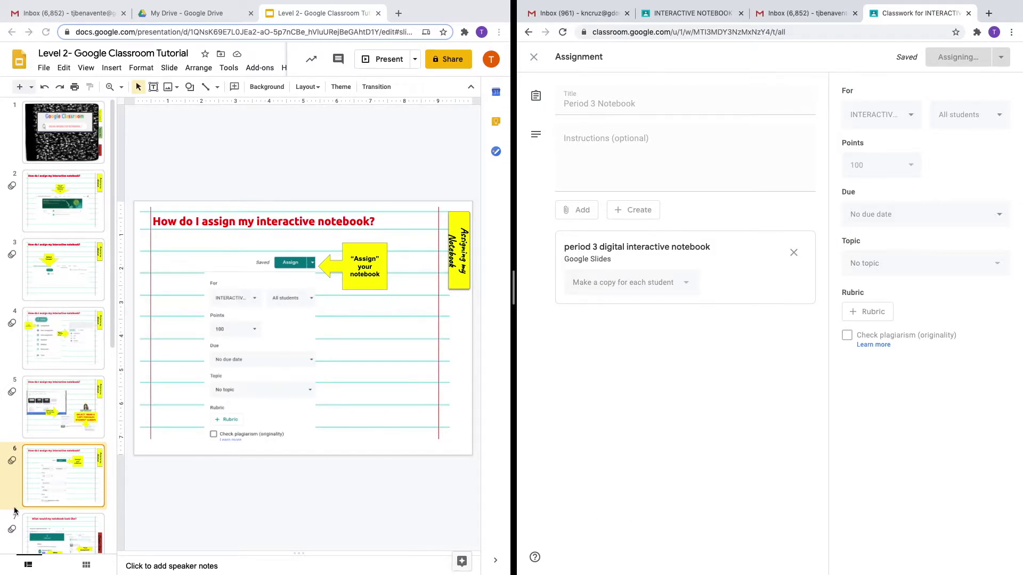
scroll(71, 464, "down", 2)
scroll(71, 465, "down", 4)
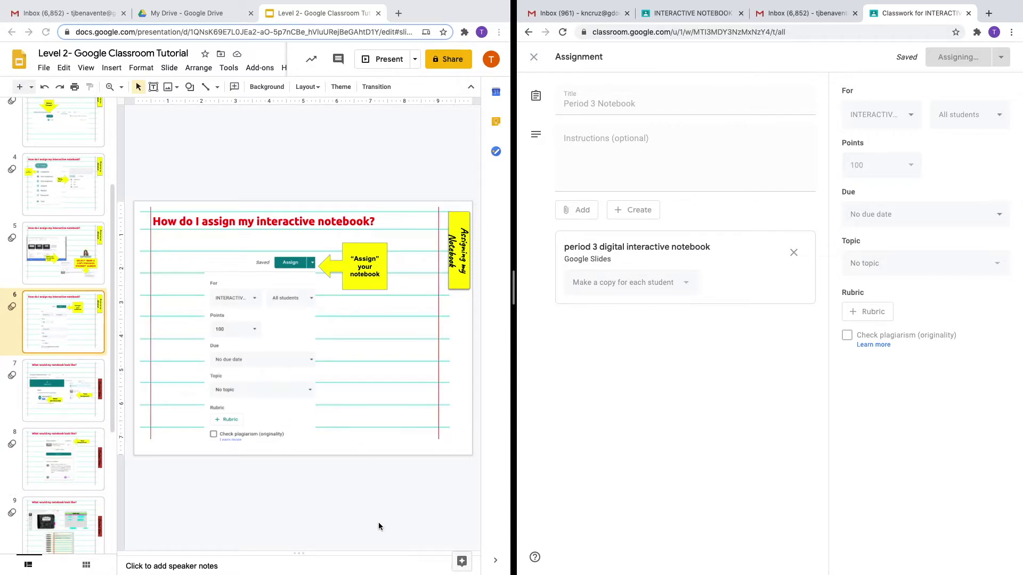
scroll(63, 354, "down", 1)
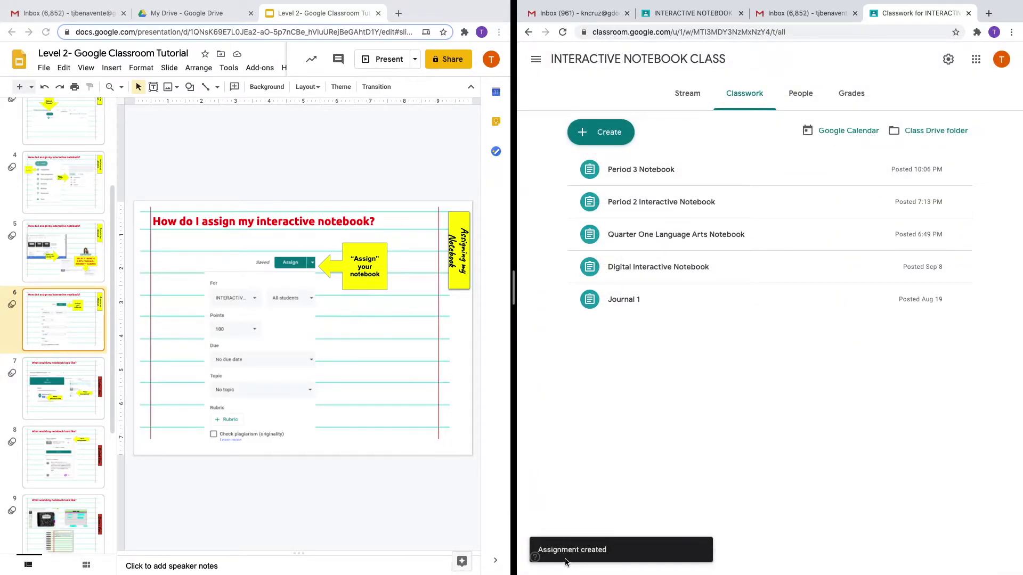
left_click(62, 398)
left_click(61, 399)
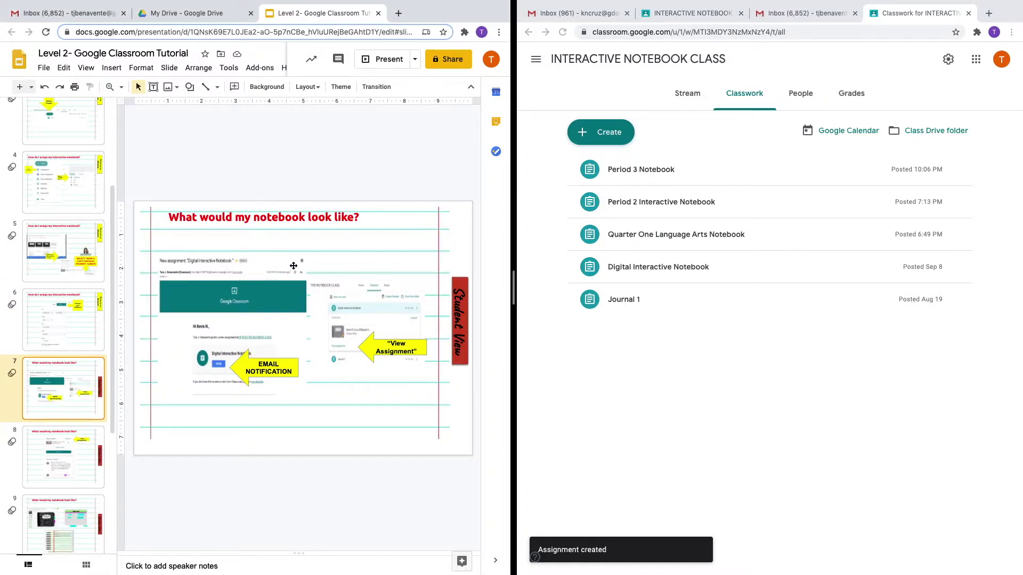
In the student's tab, reload the Stream and open the Period 3 Notebook details page.
left_click(699, 13)
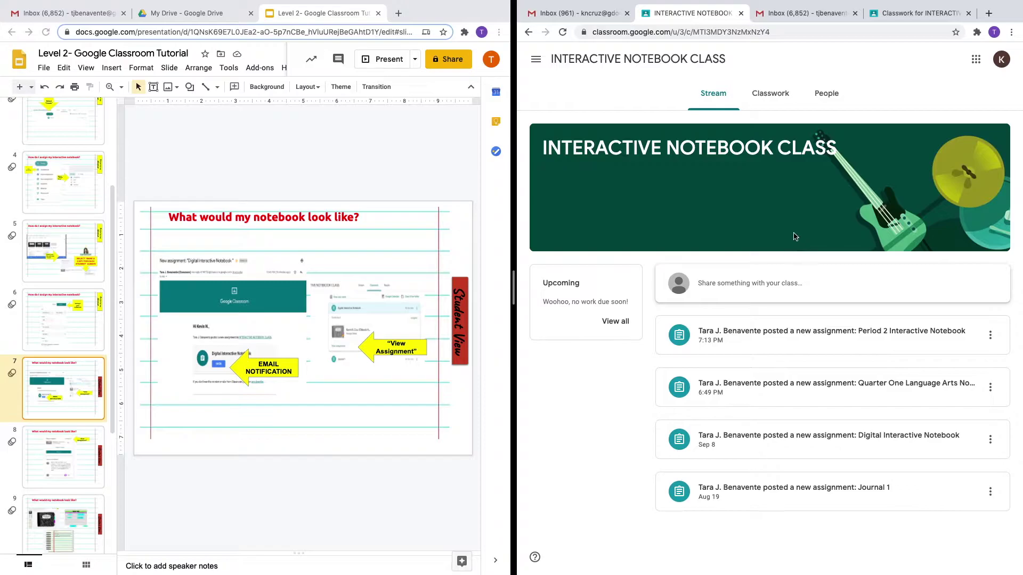
left_click(563, 32)
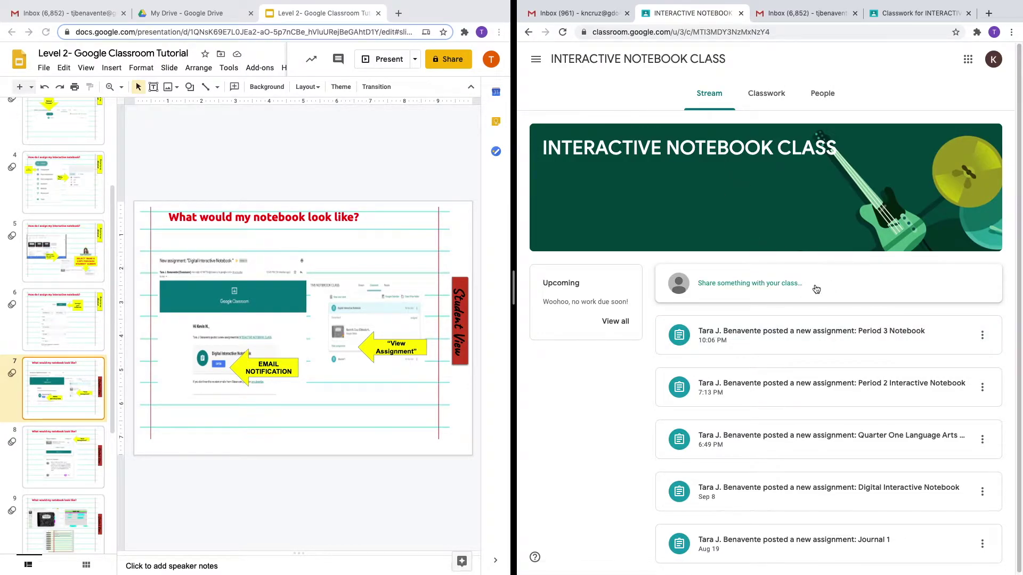
left_click(984, 336)
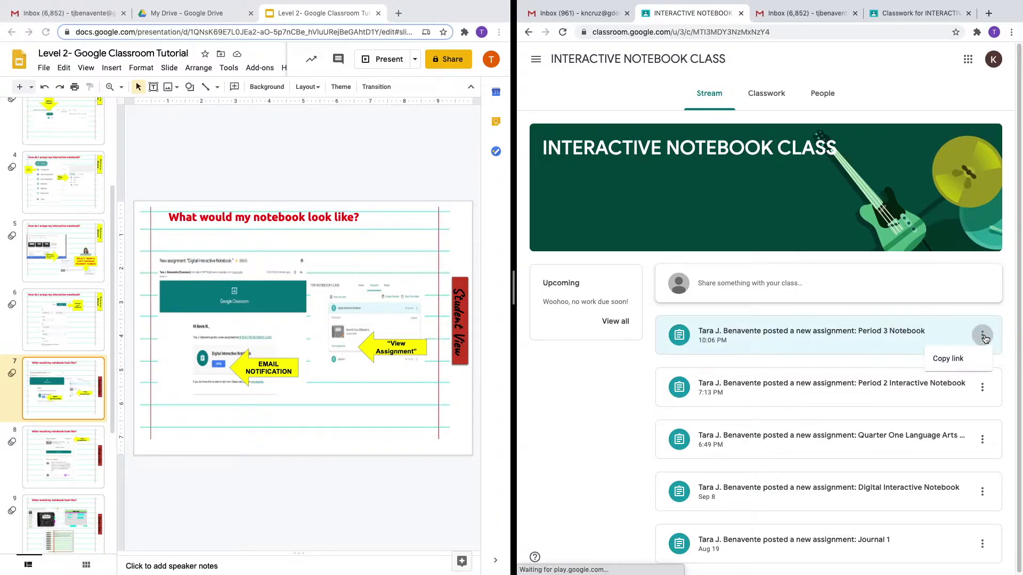
left_click(916, 337)
left_click(73, 467)
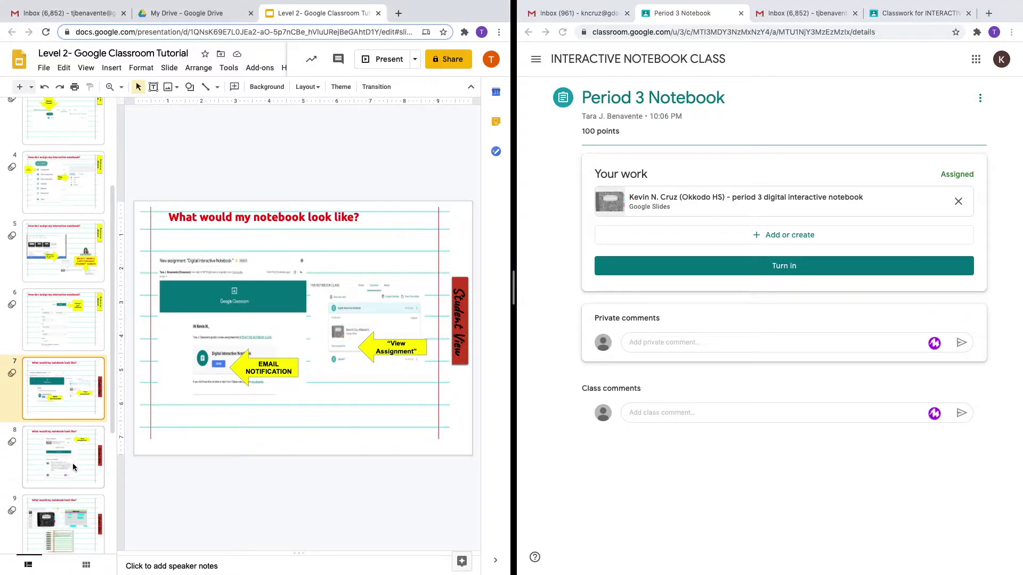
left_click(74, 467)
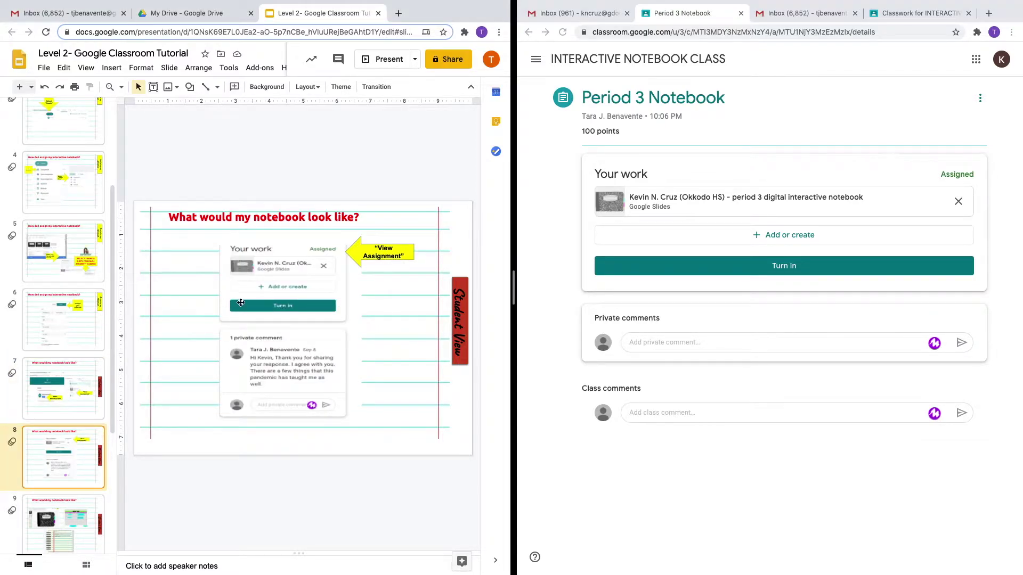
Open the student's notebook copy and select the slide 8 Week One journal prompt box.
left_click(650, 205)
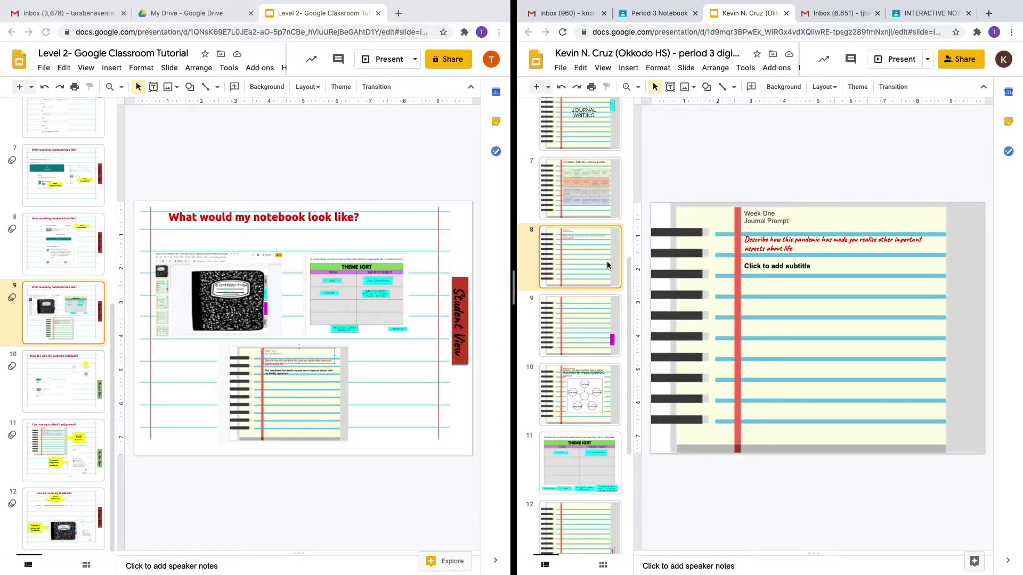
left_click(805, 246)
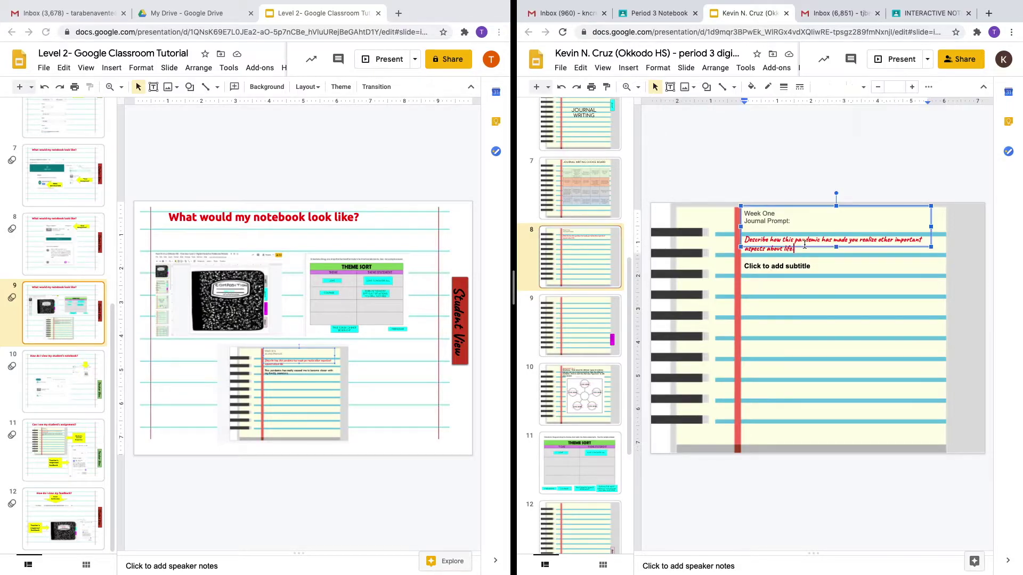
Answer the journal prompt with 'This pandemic has made me realize the importance of family life.'.
left_click(824, 270)
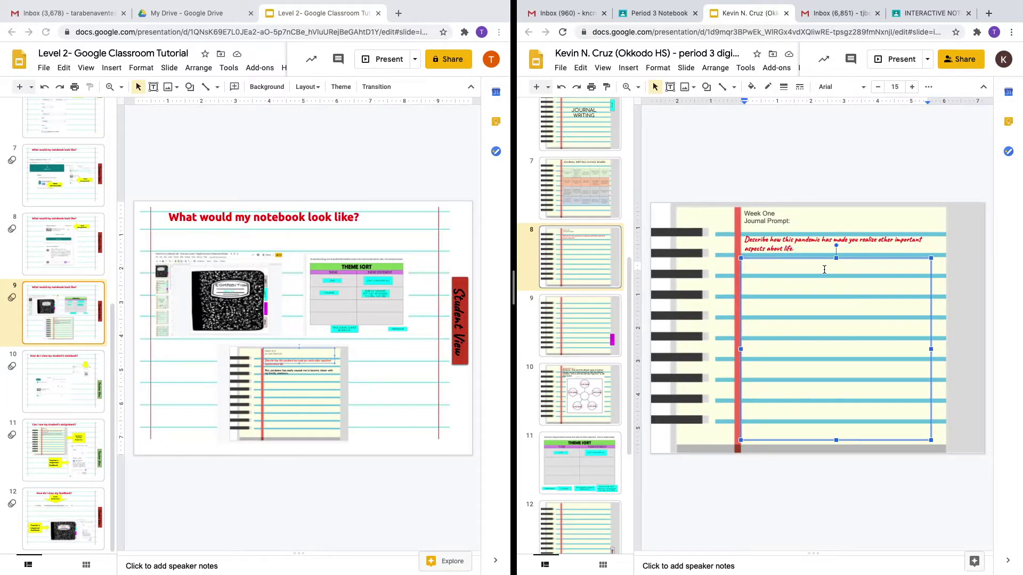
type("This pandemic has made me re")
type("aliaae ")
type(" the importa")
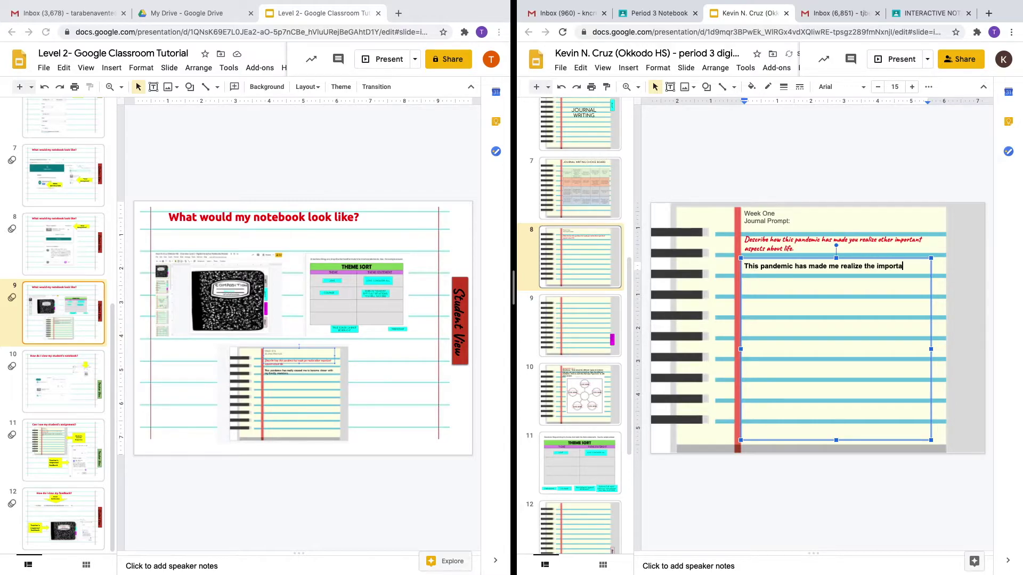
type("nce of family life.")
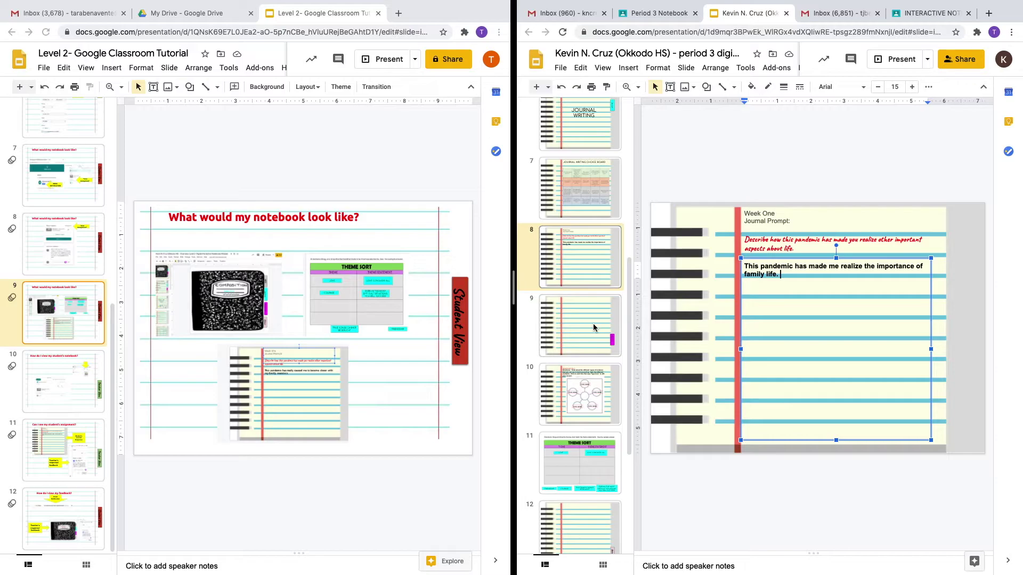
left_click(595, 326)
scroll(594, 321, "down", 1)
left_click(594, 378)
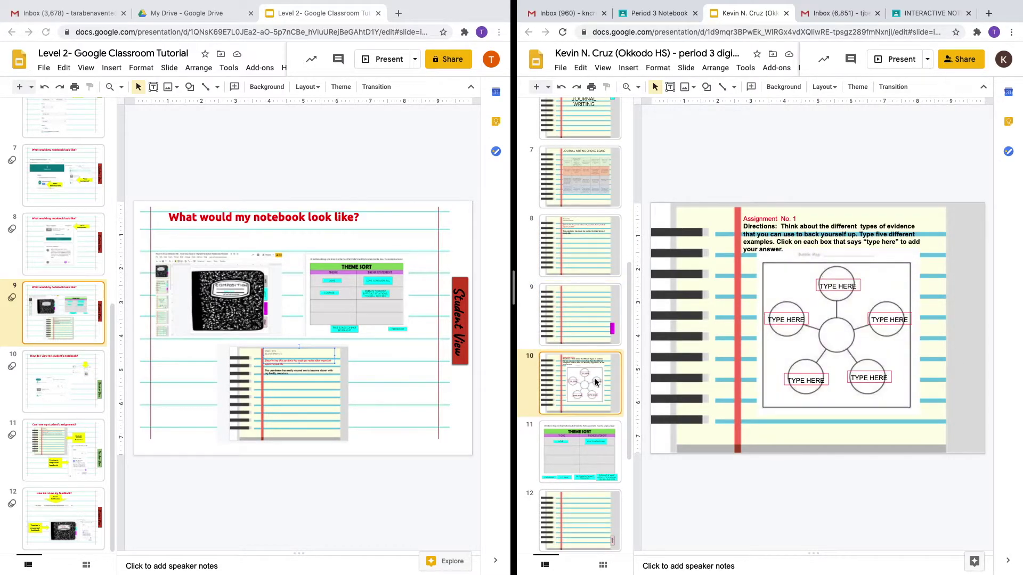
On slide 11, pair FRIENDSHIP with 'True bonds cannot be bought' and COURAGE with the difficult-situations statement.
left_click(586, 449)
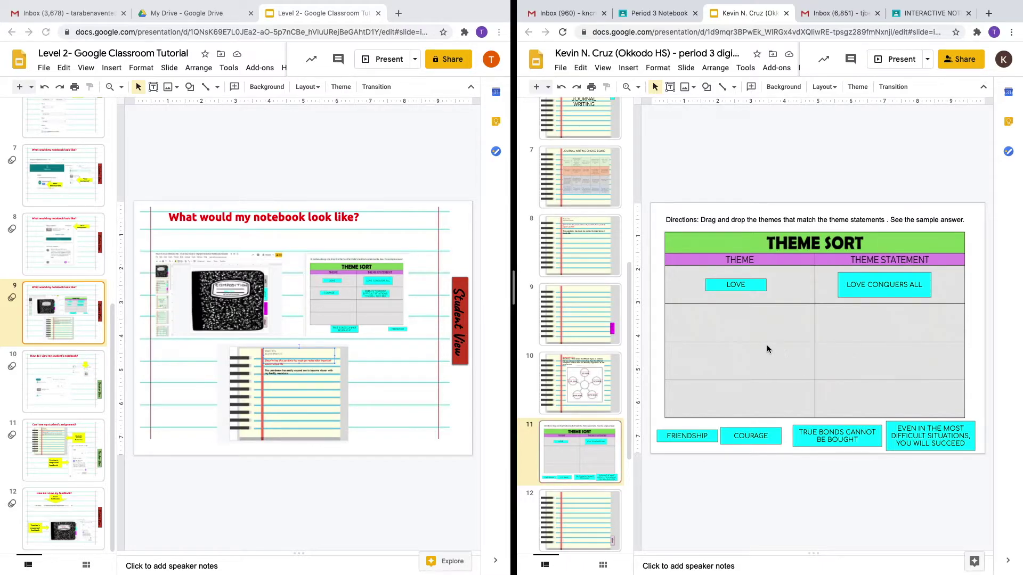
left_click_drag(696, 432, 735, 318)
left_click_drag(746, 430, 728, 355)
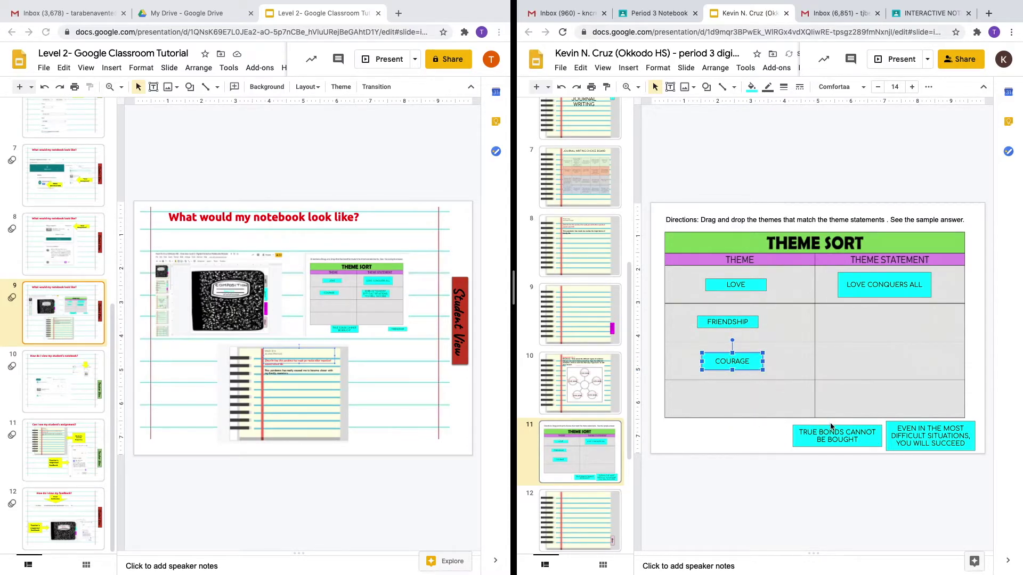
left_click(830, 425)
left_click(835, 430)
left_click_drag(834, 428, 874, 311)
left_click_drag(914, 427, 857, 350)
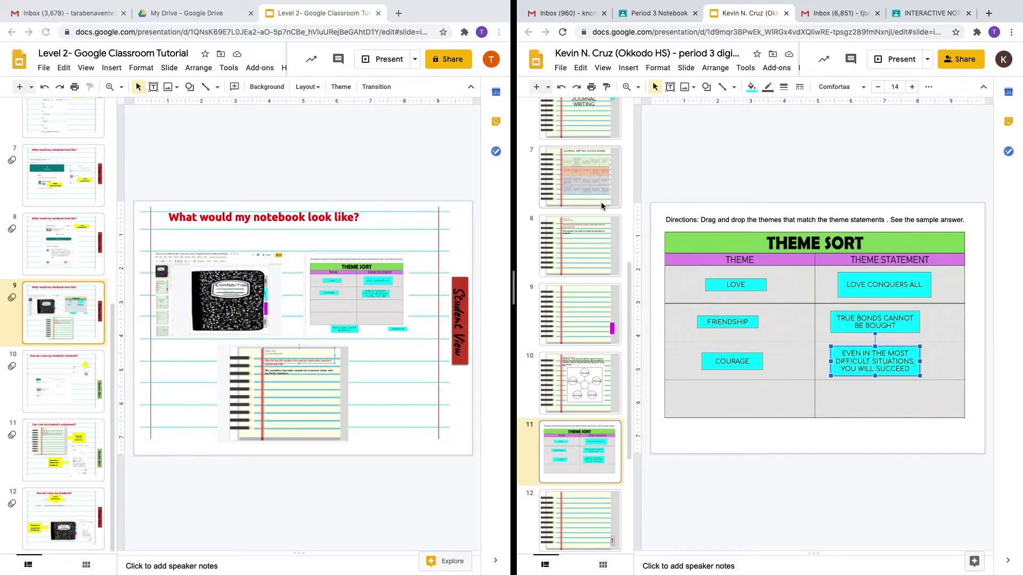
left_click(63, 389)
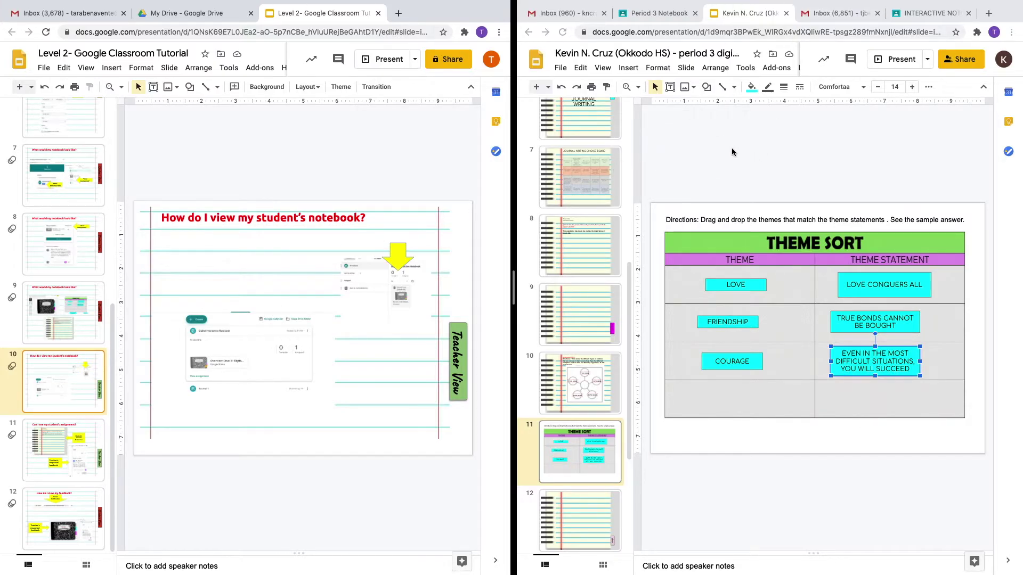
Close the student's notebook and reload the teacher's INTERACTIVE NOTEBOOK CLASS page.
left_click(787, 13)
left_click(687, 15)
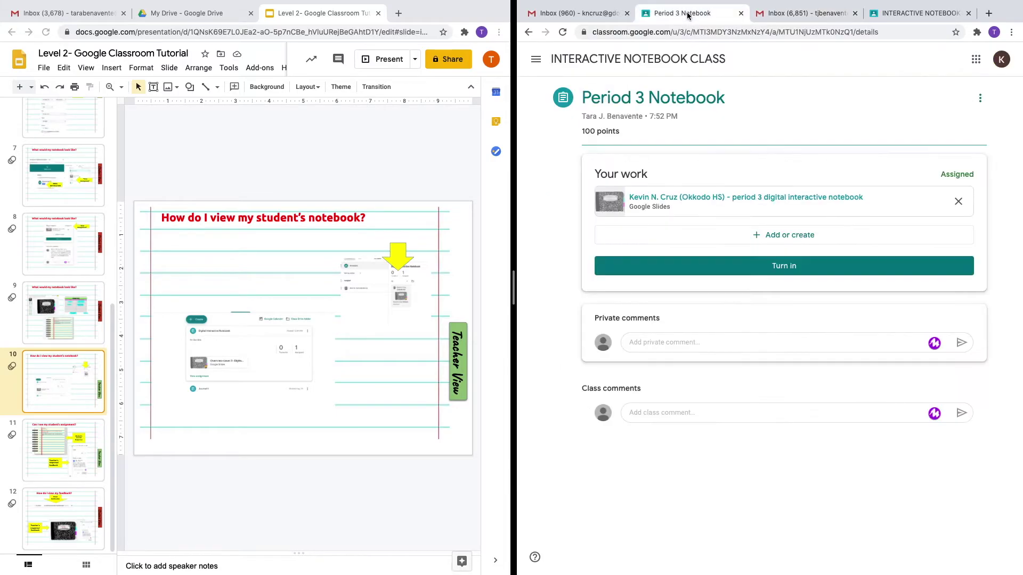
left_click(898, 13)
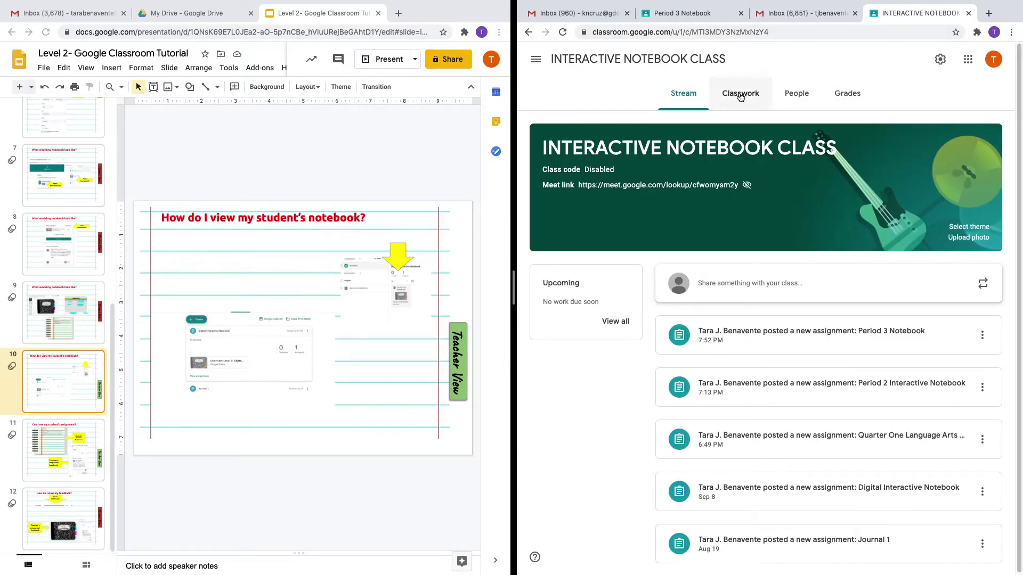
left_click(564, 33)
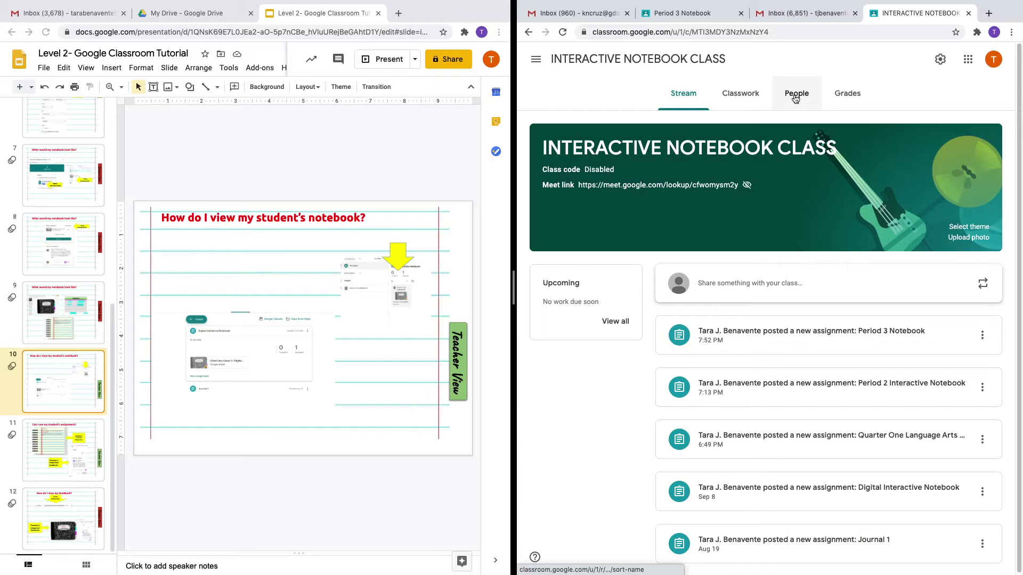
From Classwork, expand Period 3 Notebook and open the student's work in the grader.
left_click(740, 95)
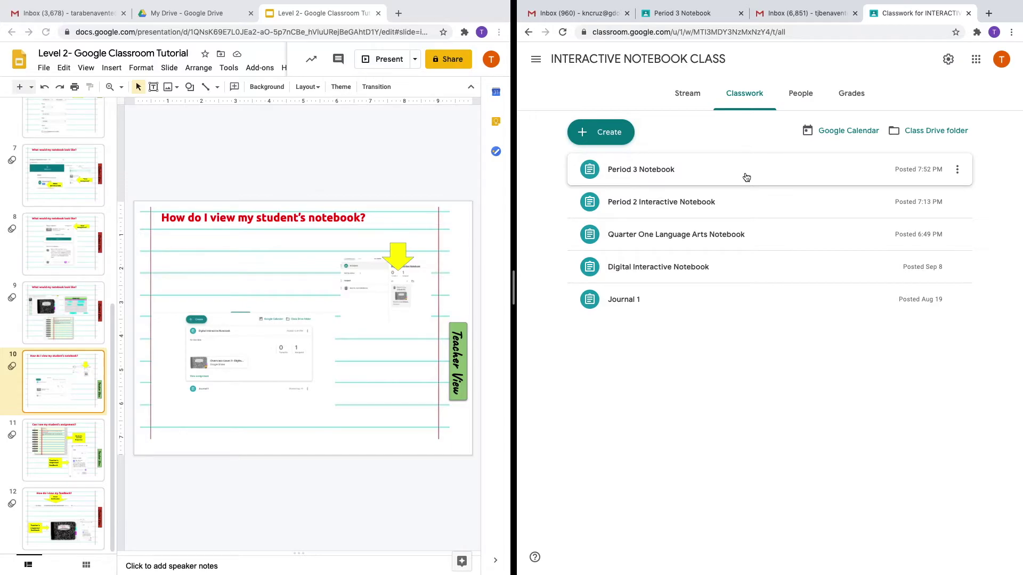
left_click(745, 176)
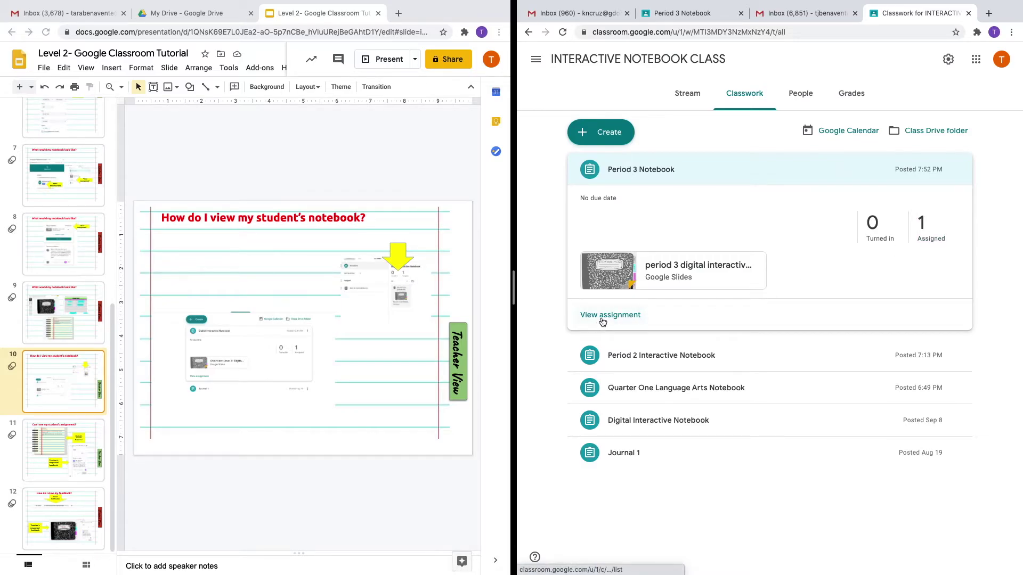
left_click(924, 228)
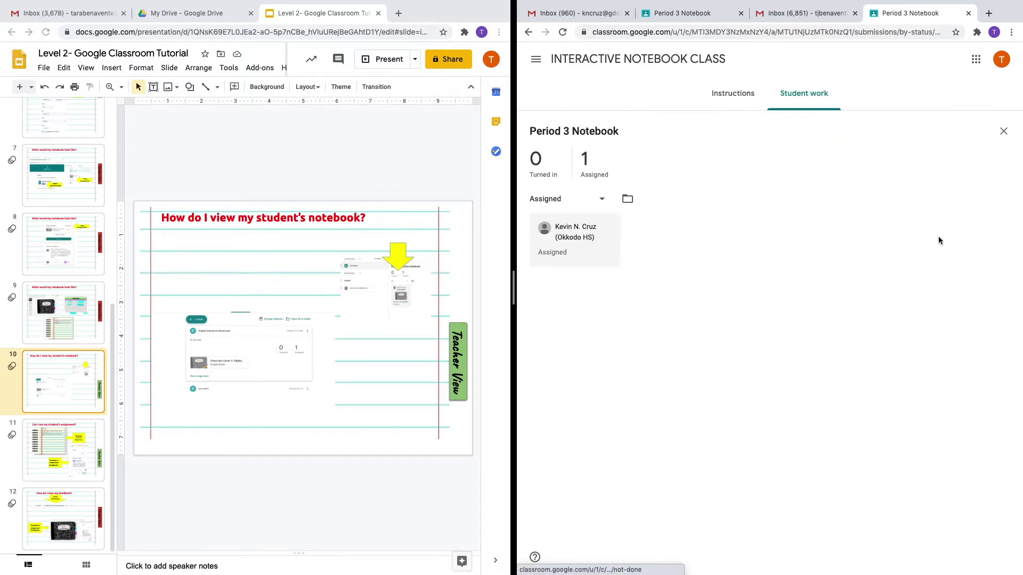
left_click(578, 253)
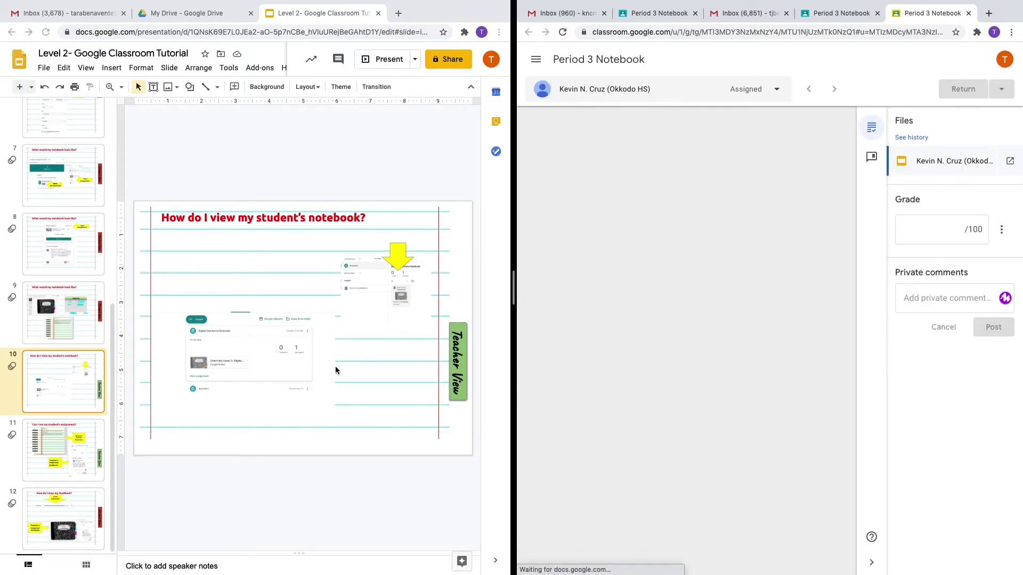
Review the student's journal on slide 8 and Theme Sort on slide 11, then start a private comment.
scroll(588, 320, "down", 1)
scroll(589, 323, "down", 3)
scroll(591, 323, "down", 1)
left_click(571, 380)
left_click(580, 446)
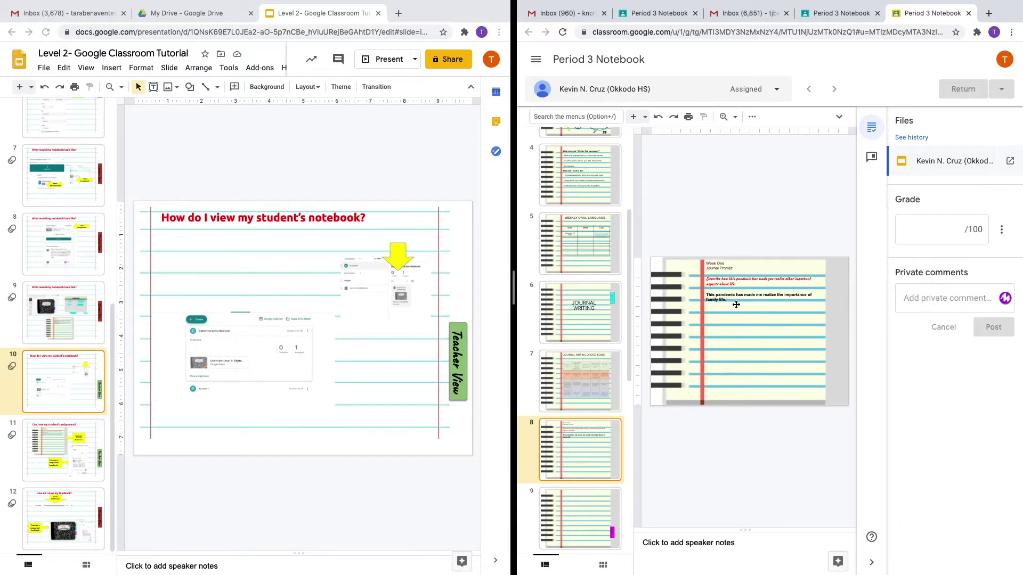
scroll(611, 401, "down", 6)
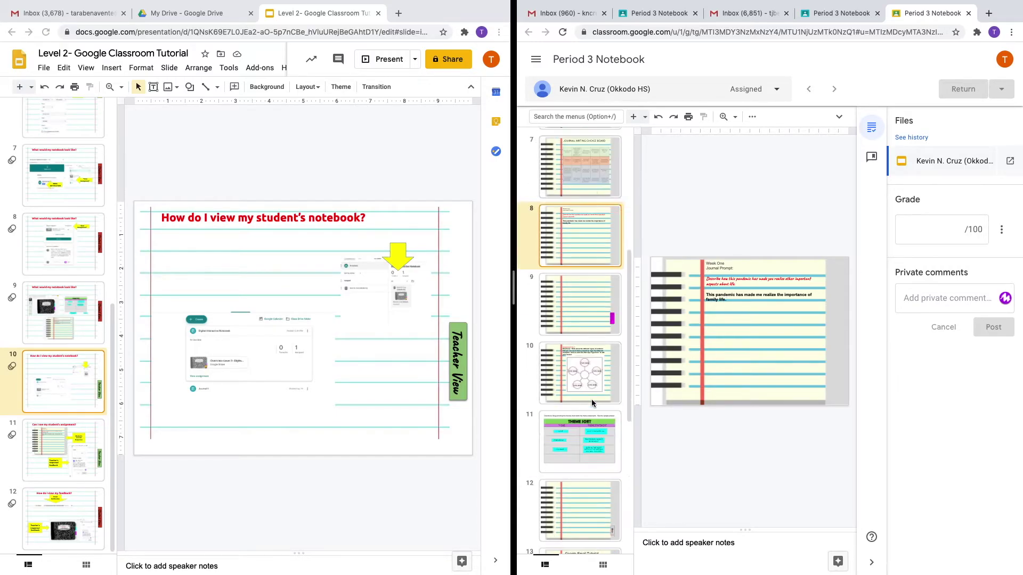
left_click(589, 328)
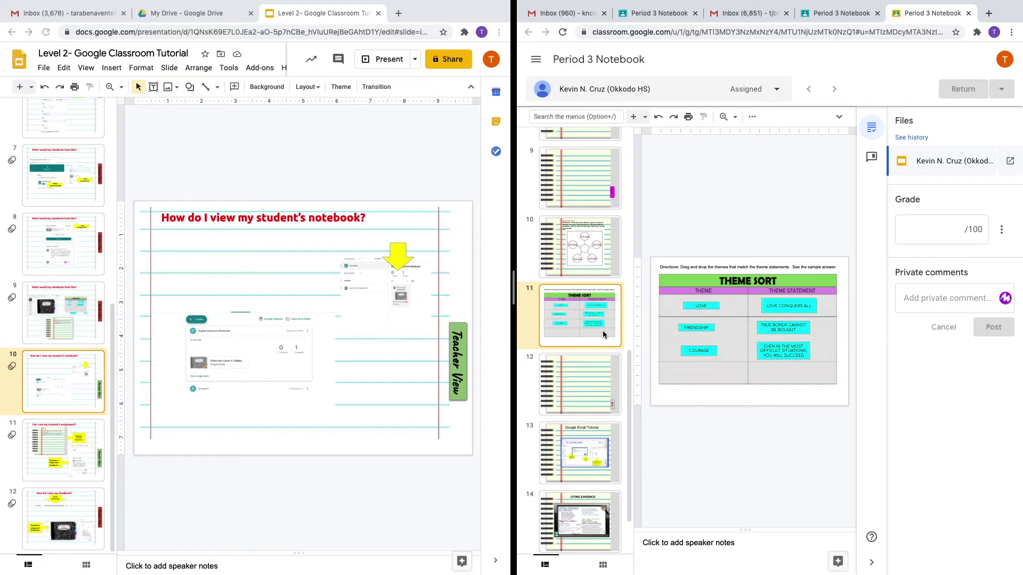
left_click(924, 299)
Post the private comment "Thank you for completing the 'Theme Sort' activity." on the student's work.
type("Thank you for co")
key("BackSpace")
key("BackSpace")
type("or")
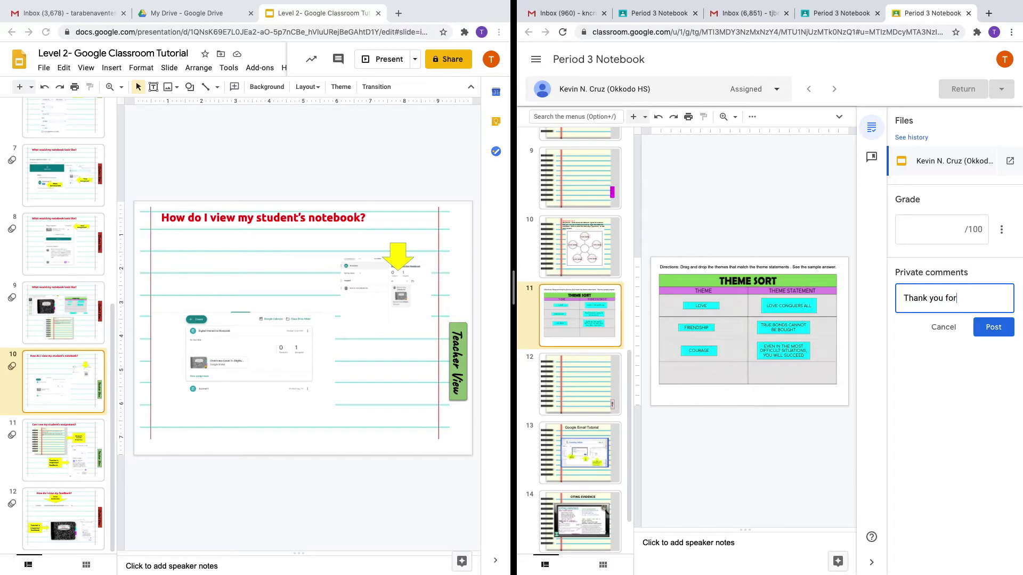
type(" completing the theme")
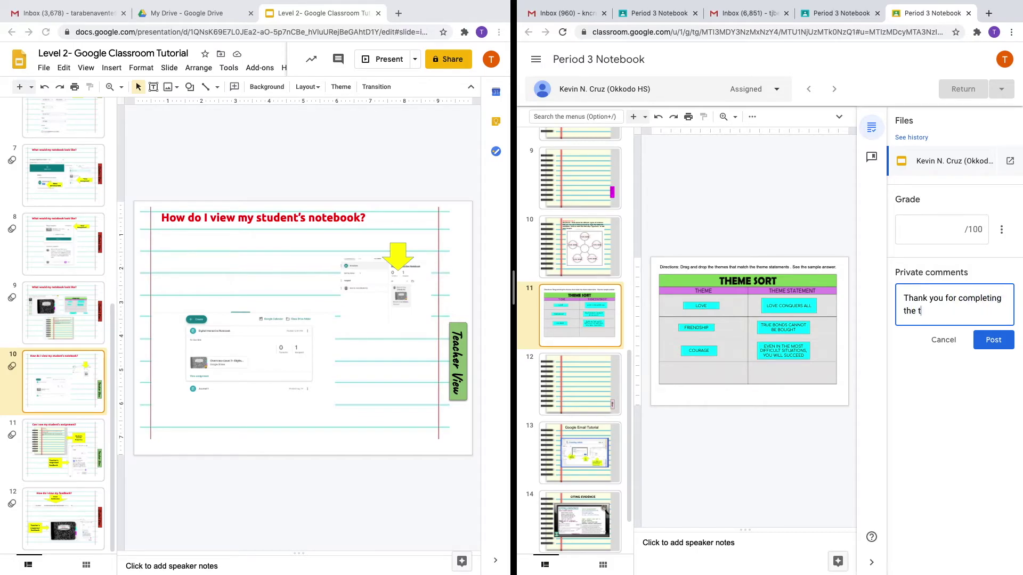
key("BackSpace")
key("BackSpace")
key("BackSpace")
key("BackSpace")
key("BackSpace")
type("Theme Sort\" activity.")
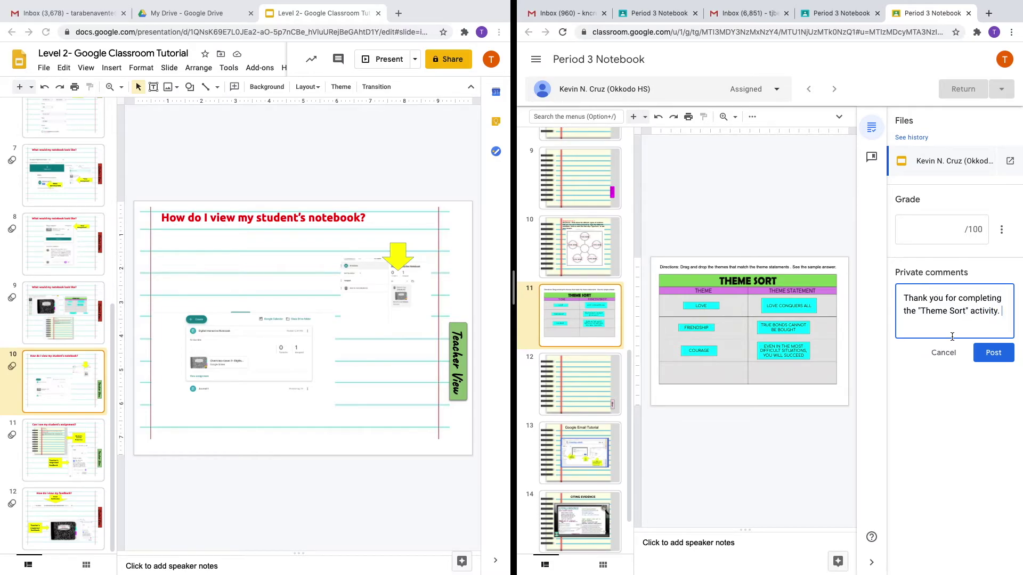
left_click(996, 355)
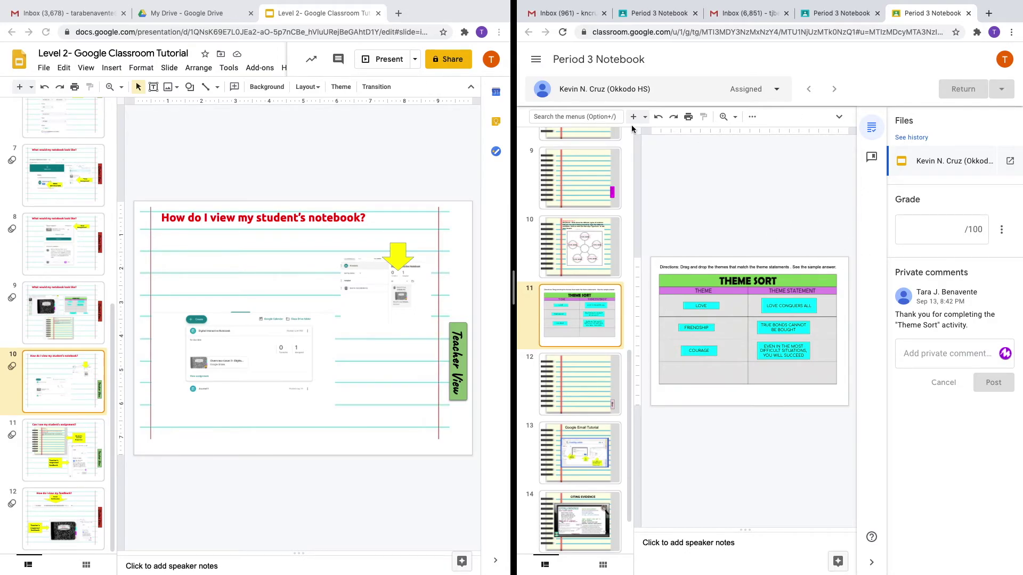
left_click(94, 448)
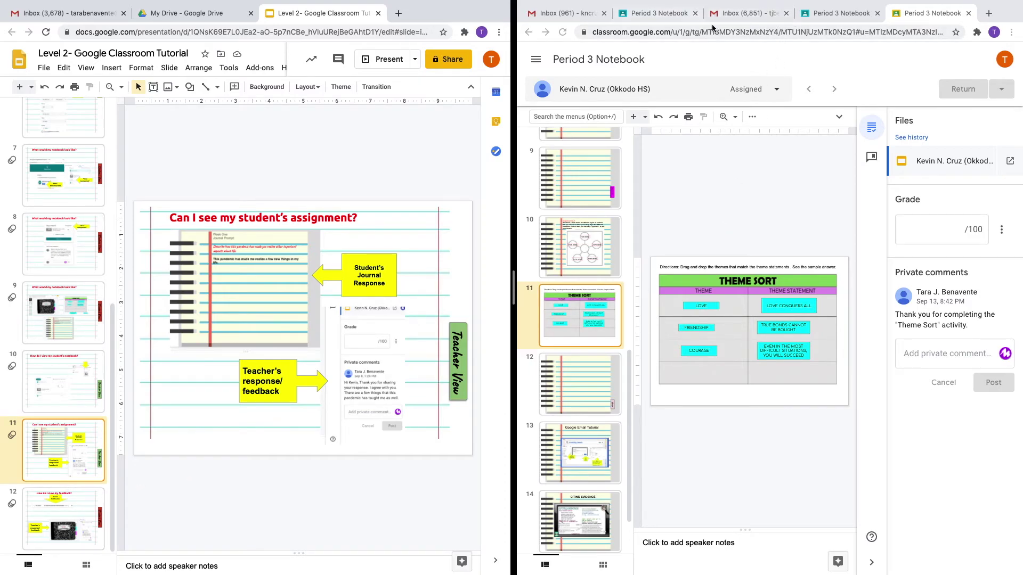
Check the comment on the student's Period 3 Notebook page, then switch to the student's inbox.
left_click(669, 18)
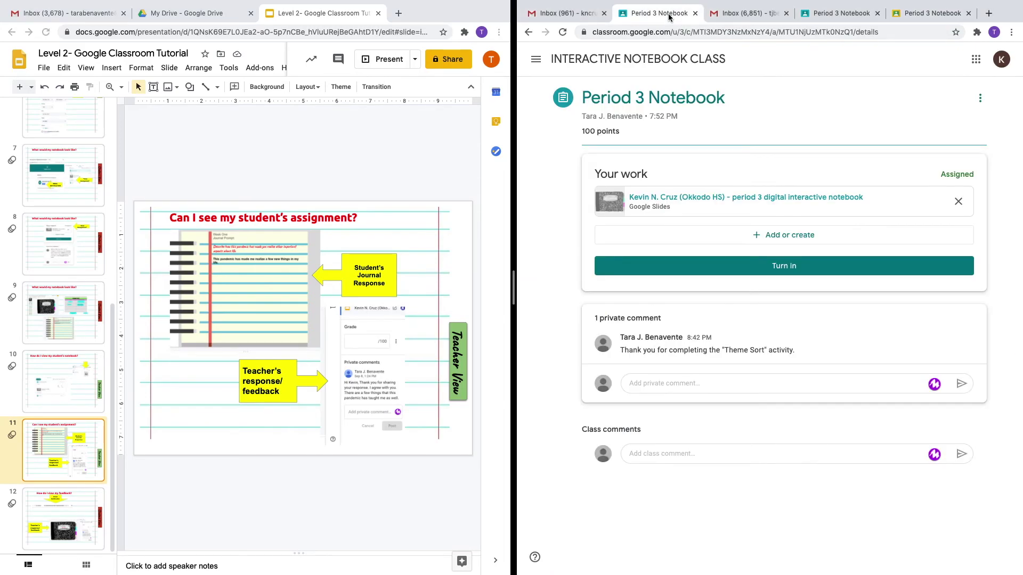
left_click(580, 16)
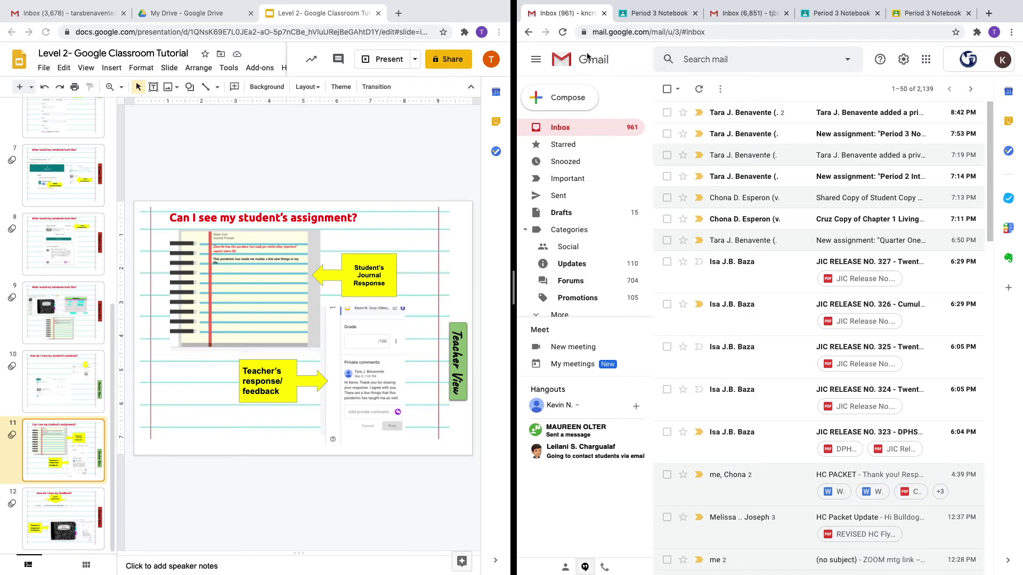
Reload Gmail and open the Period 3 Notebook private-comment notification email.
left_click(562, 32)
left_click(587, 190)
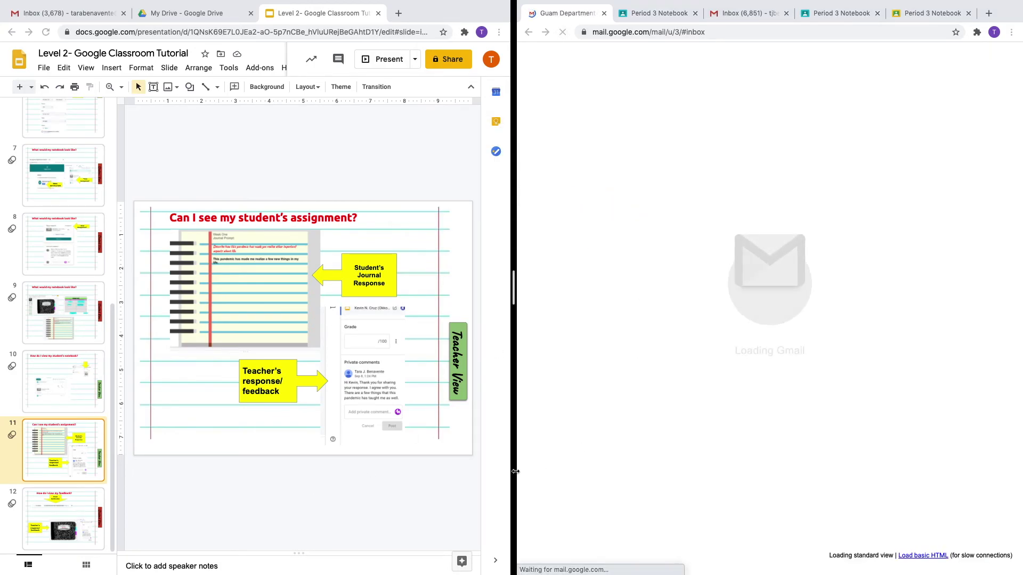
left_click(831, 113)
left_click(64, 529)
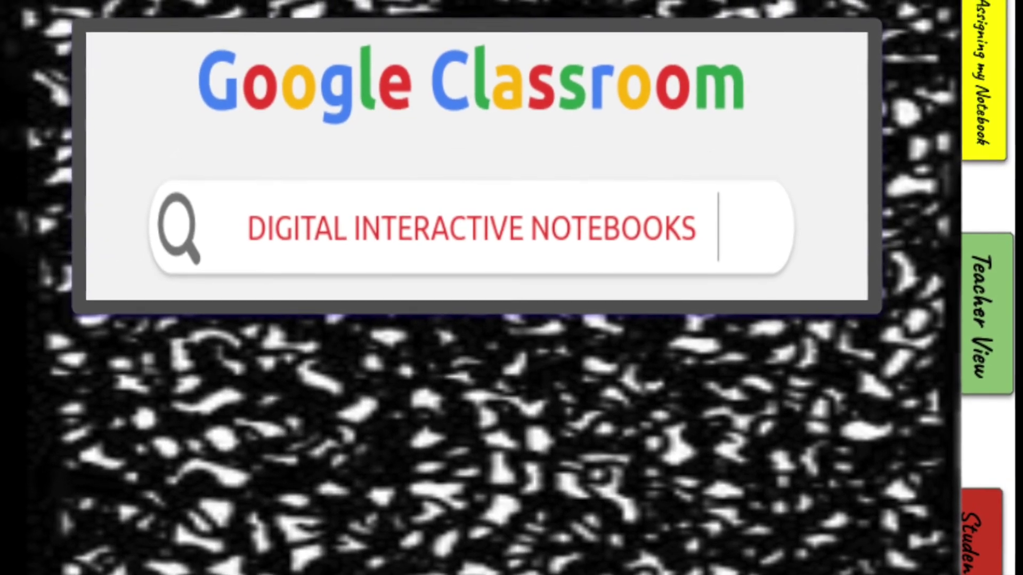